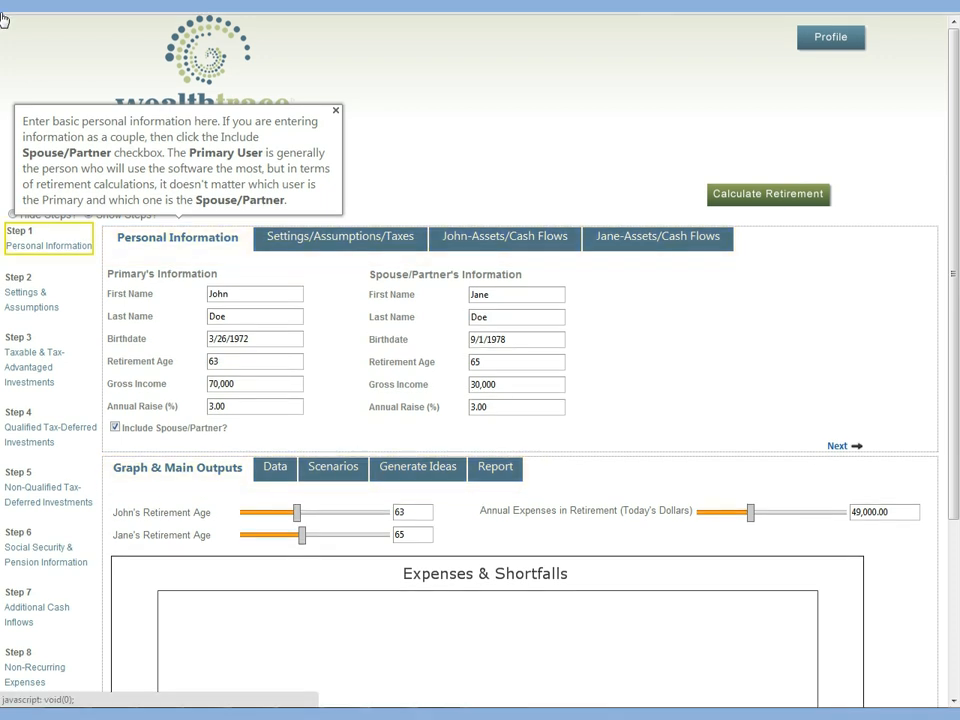
Step: Dismiss the personal information tip and switch the step guide off and on, leaving it shown
click(336, 110)
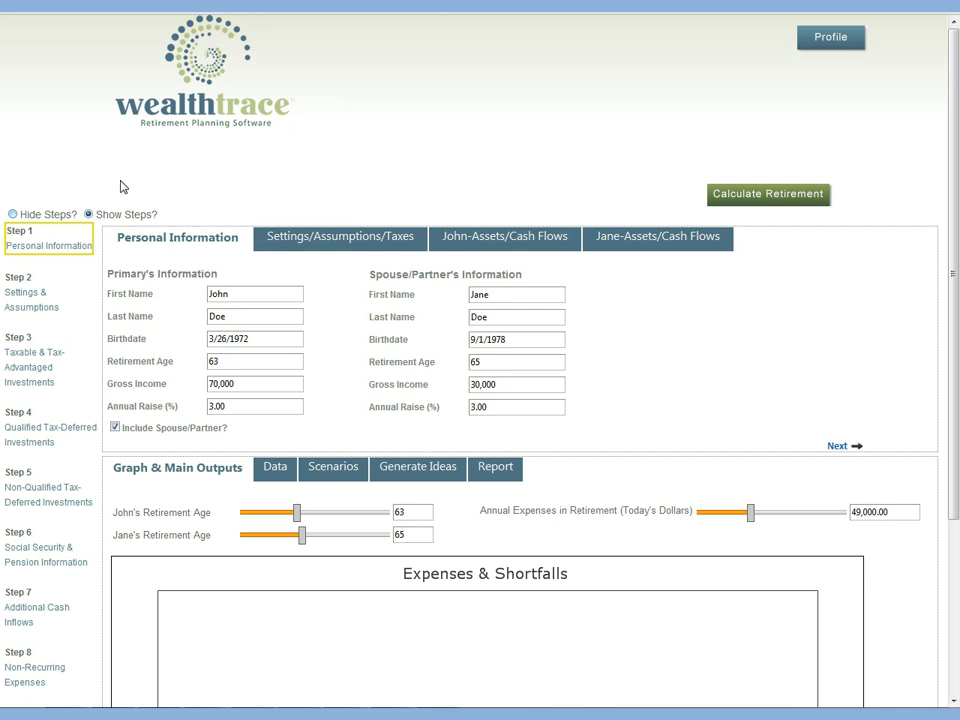
click(13, 214)
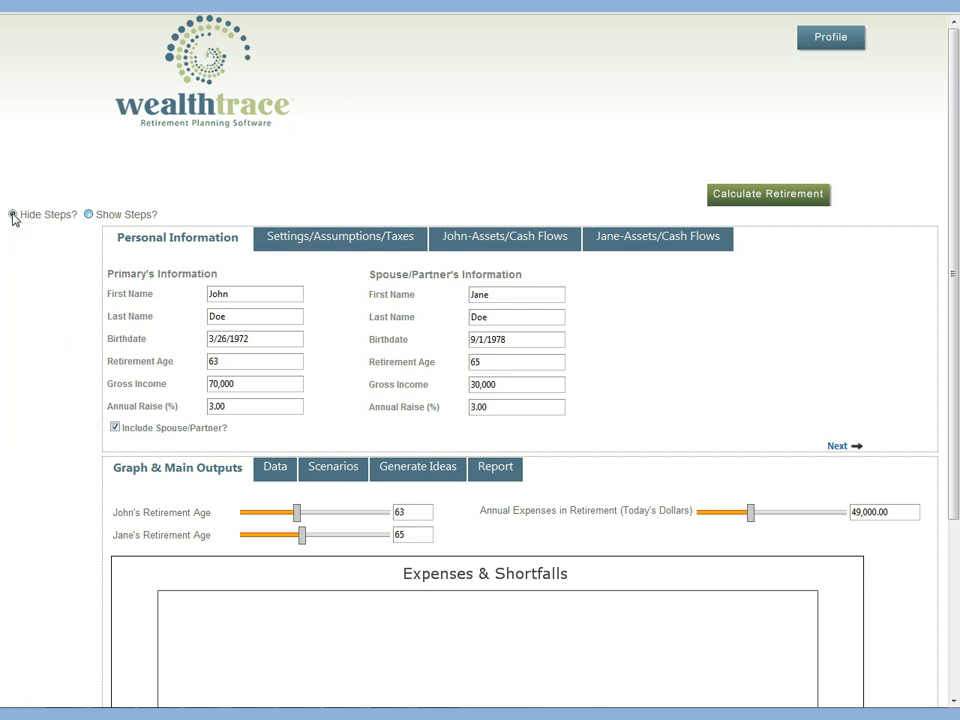
click(89, 214)
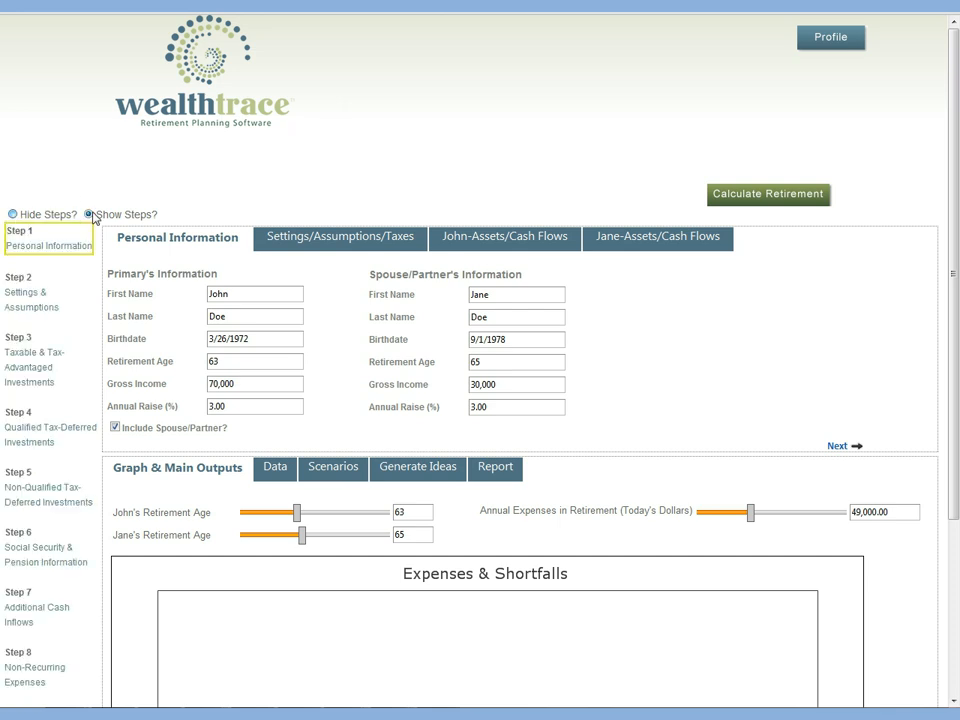
click(13, 214)
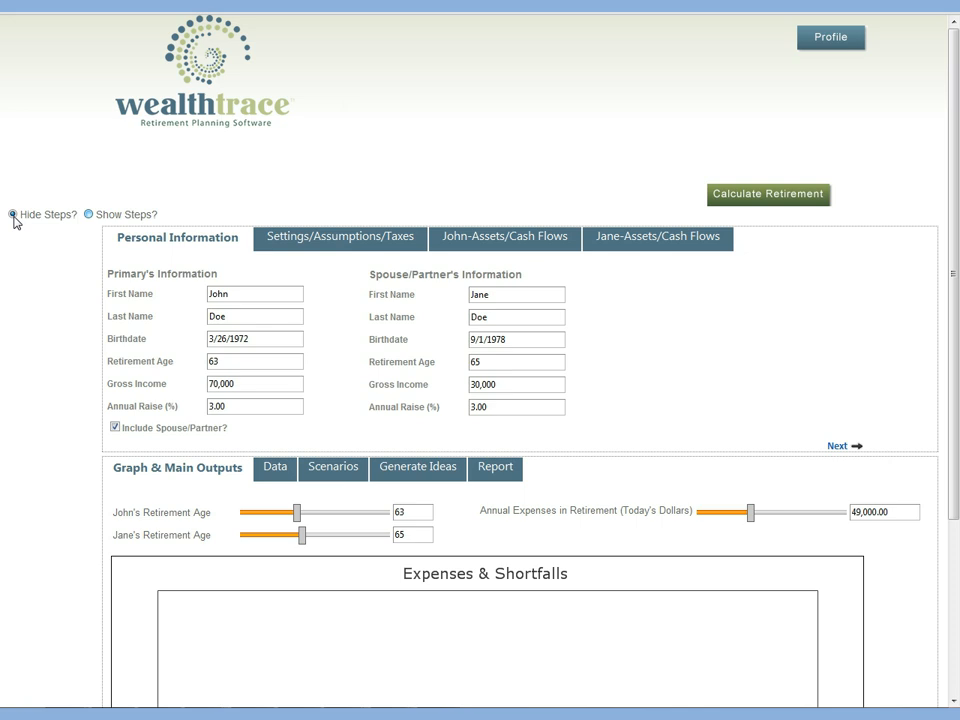
click(88, 214)
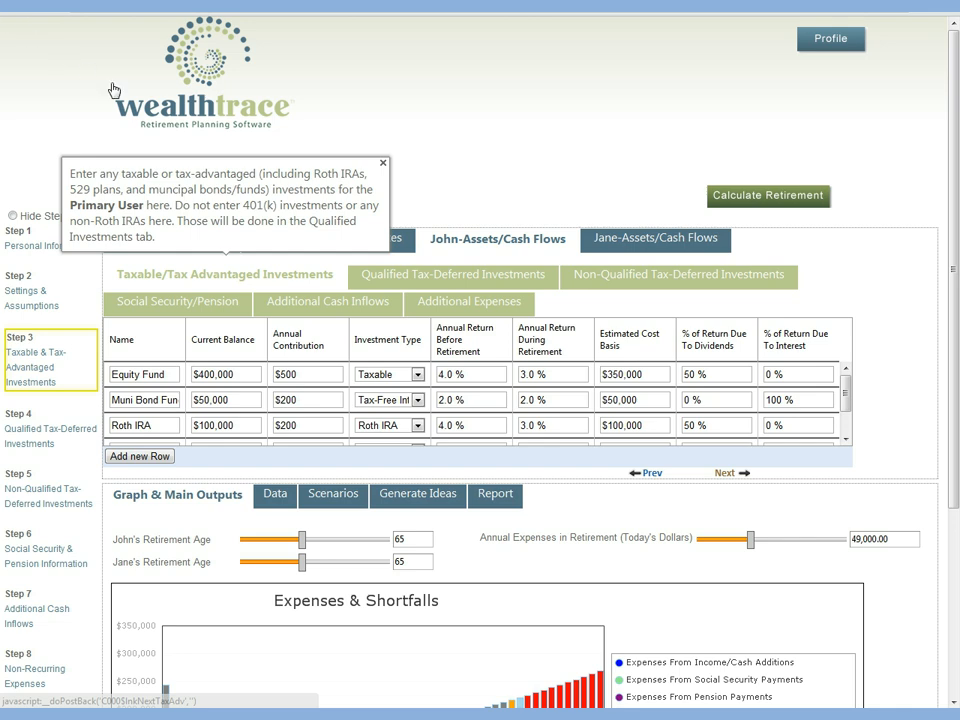
Step: Advance through both partners' investment and Social Security/pension entries to the additional expenses and finish the plan
click(724, 474)
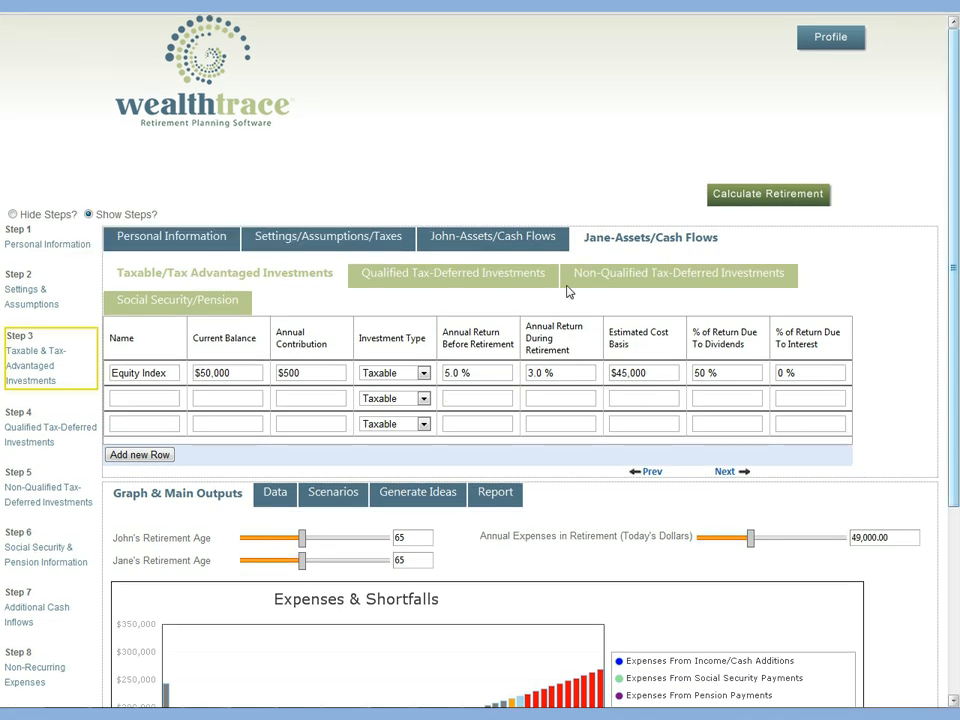
scroll(955, 478, down, 3)
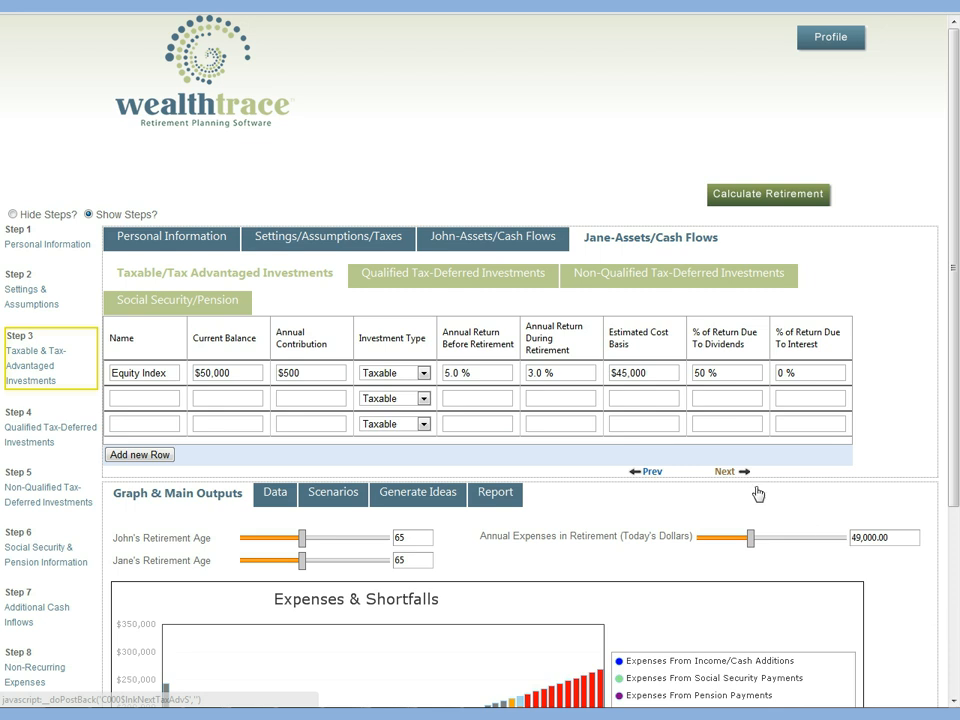
click(730, 472)
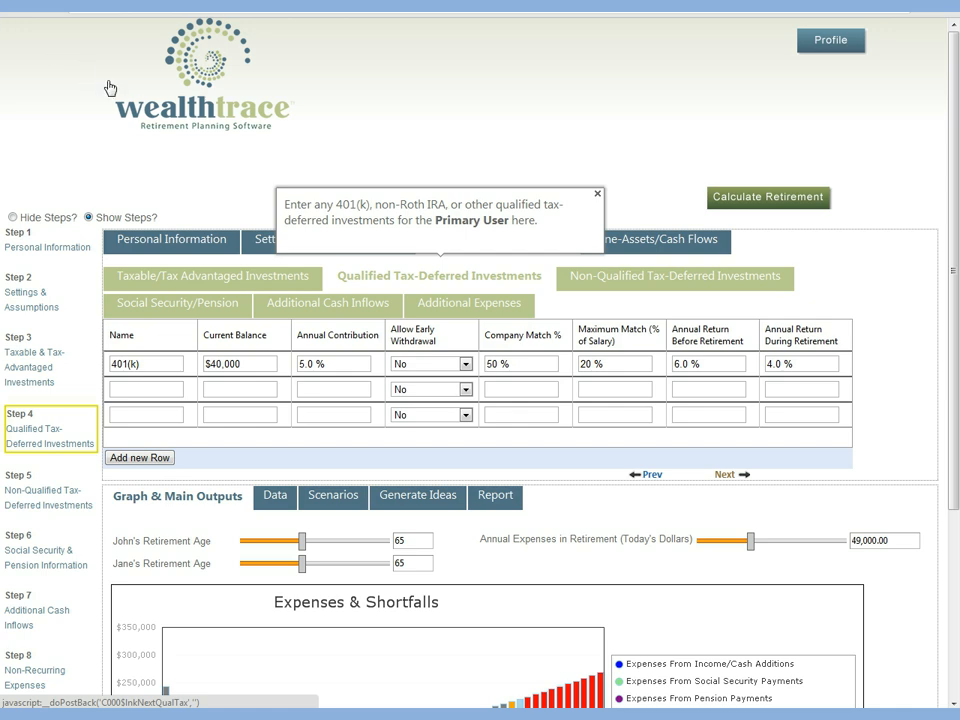
click(725, 475)
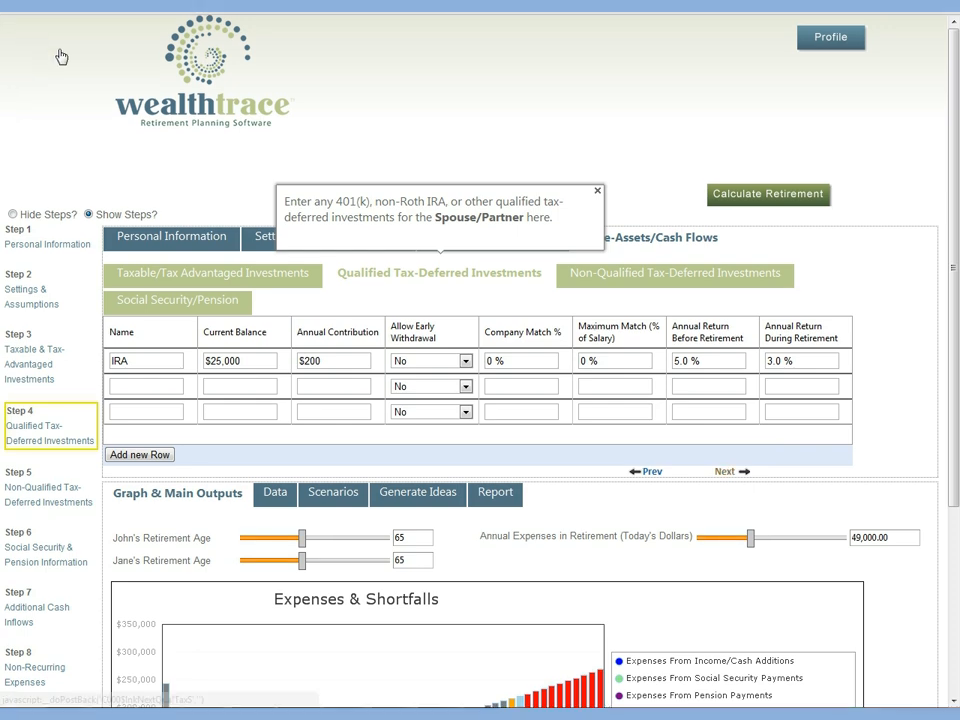
click(727, 472)
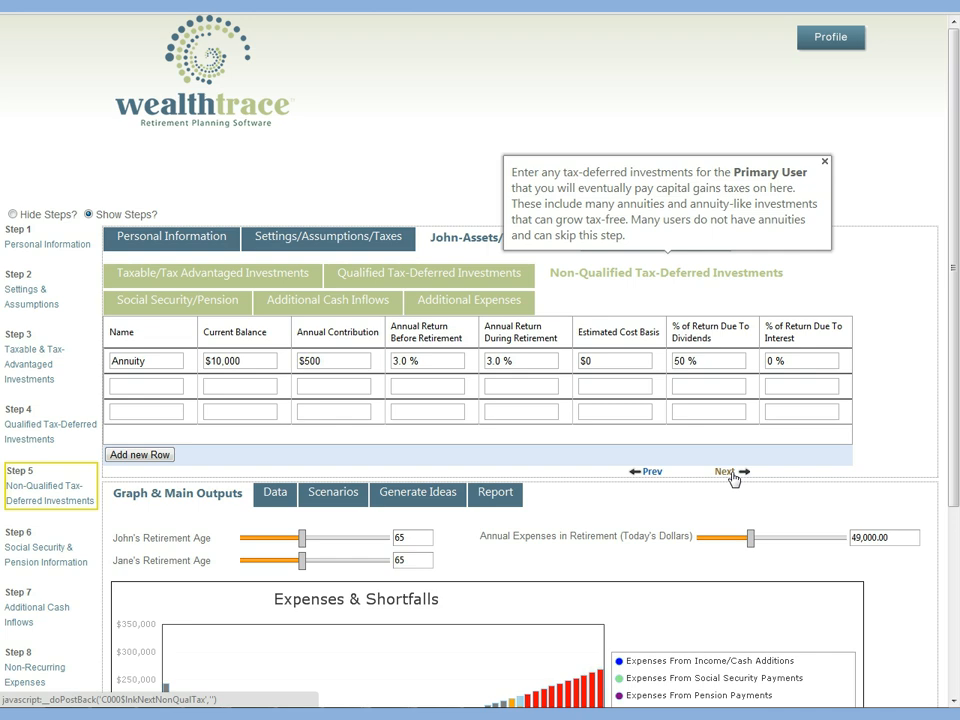
click(731, 472)
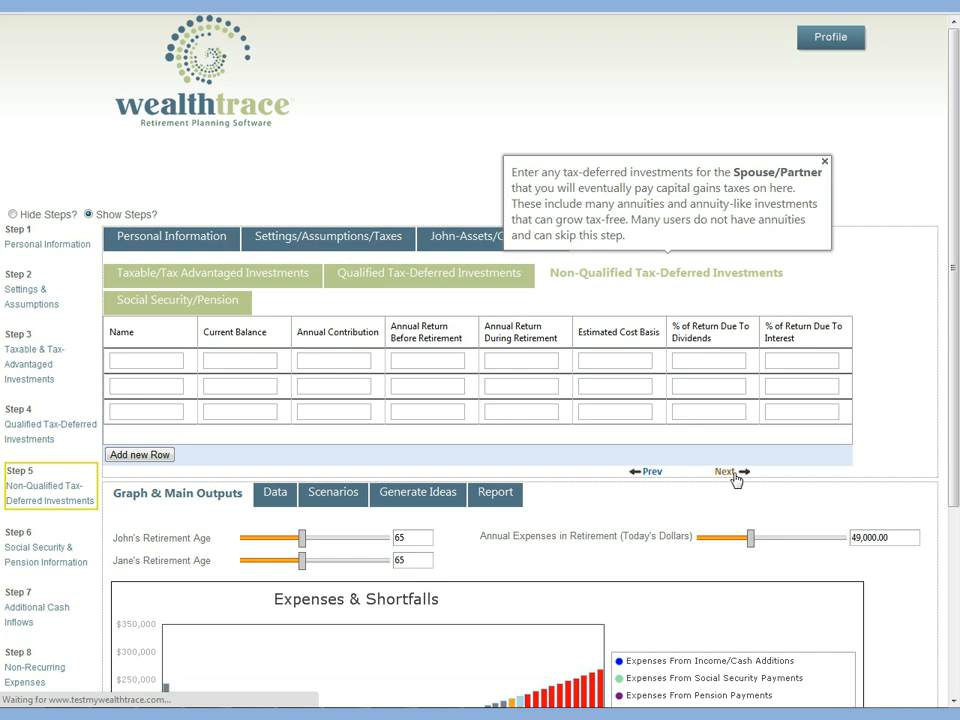
click(734, 475)
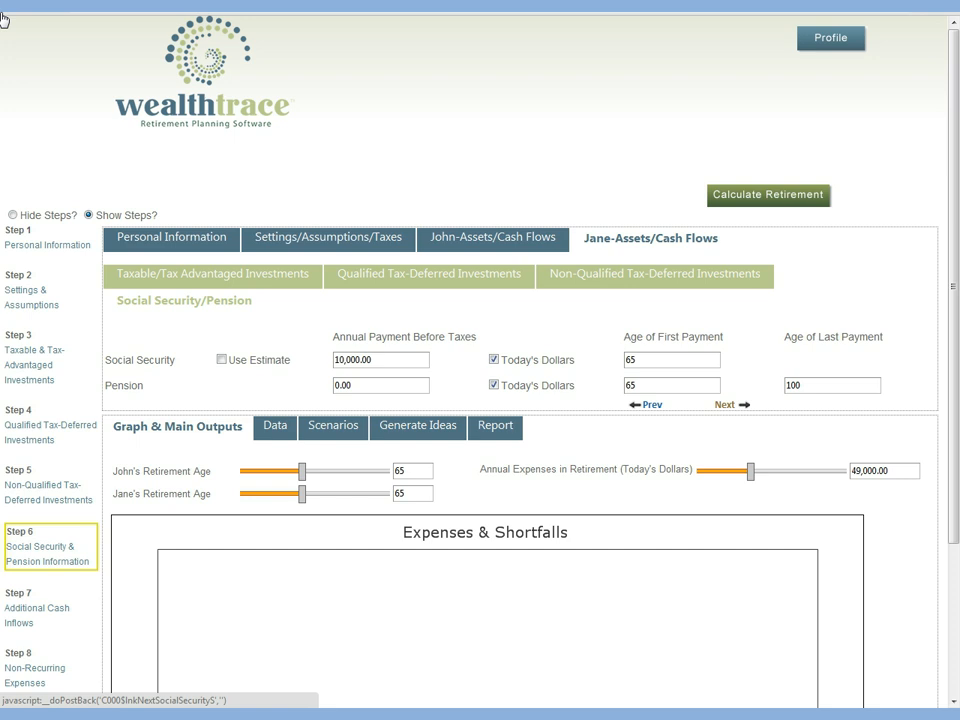
click(723, 405)
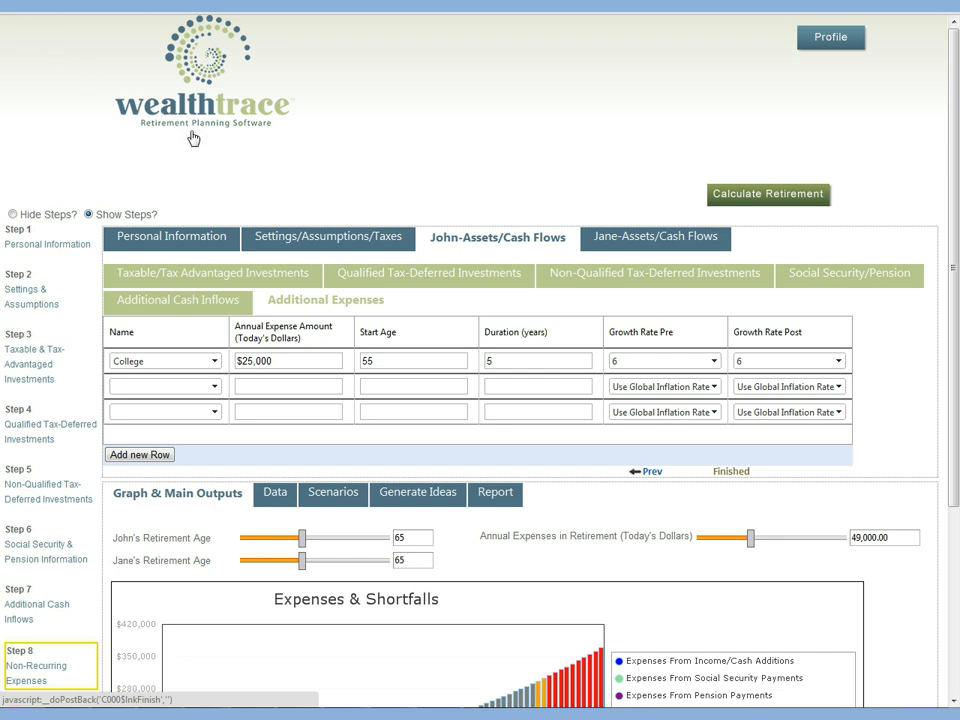
click(733, 471)
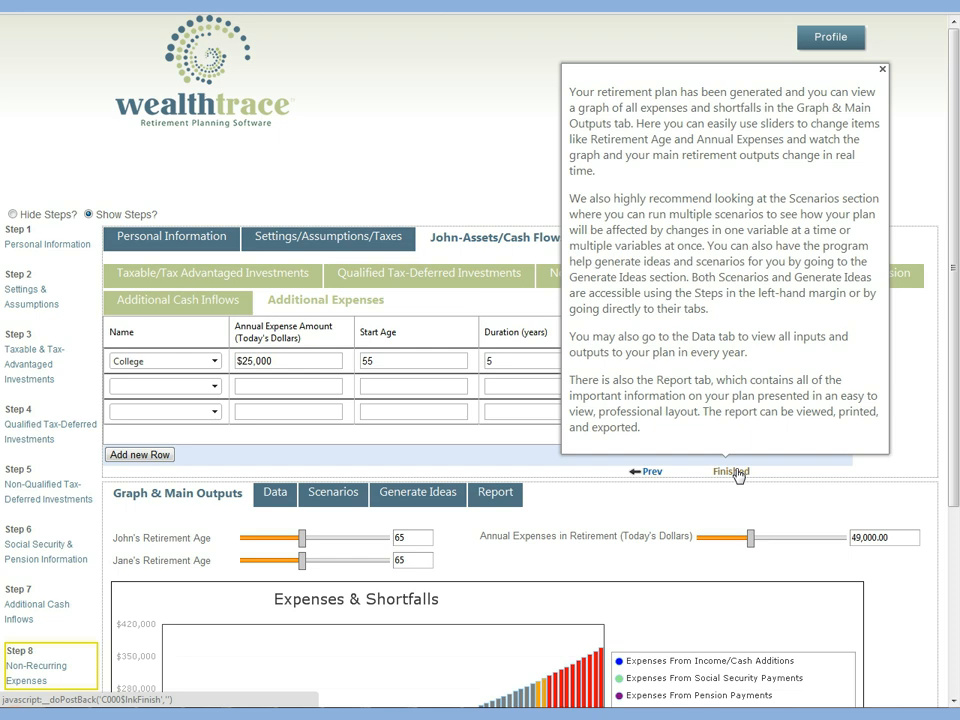
Step: Set the primary user's retirement age to 63 in the main outputs below the plan entries
scroll(955, 488, down, 3)
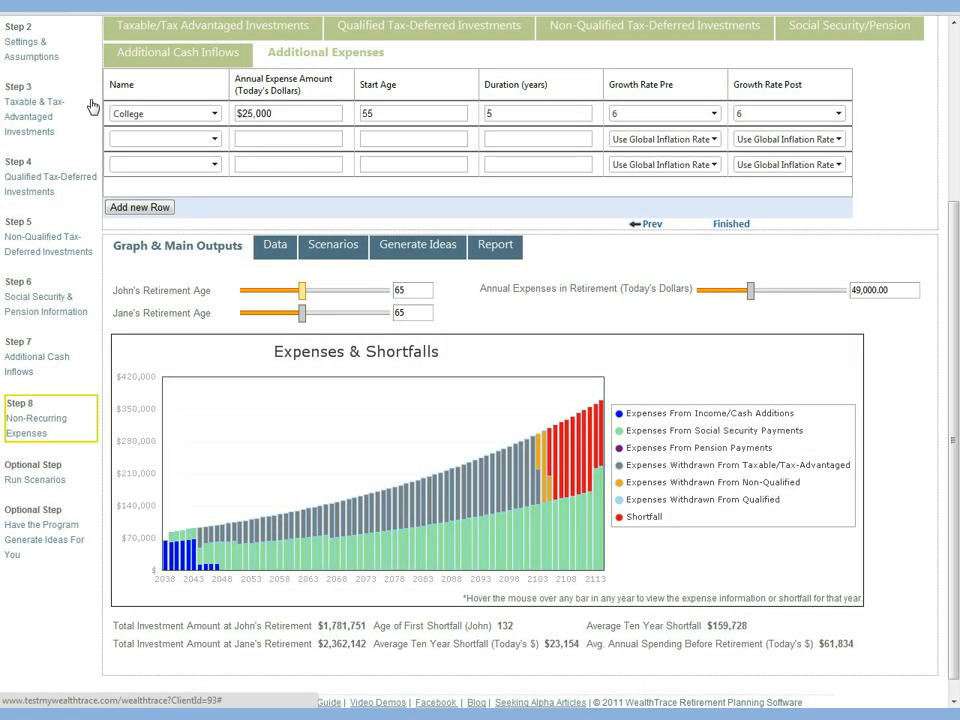
click(295, 292)
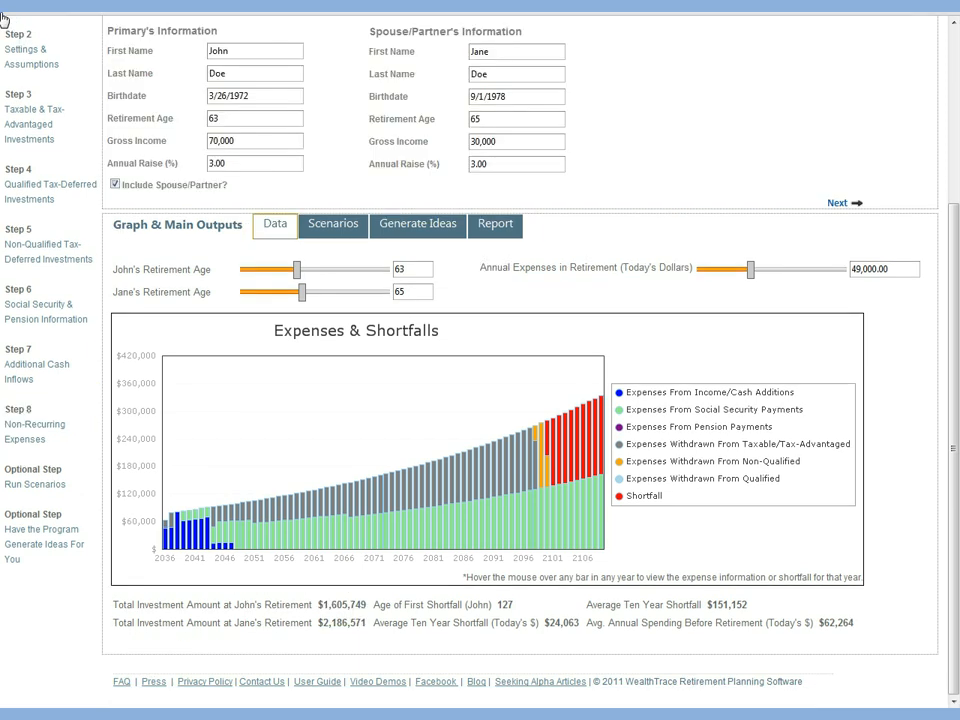
Step: Show the plan's year-by-year data table and examine the rows around the year 2100
click(284, 227)
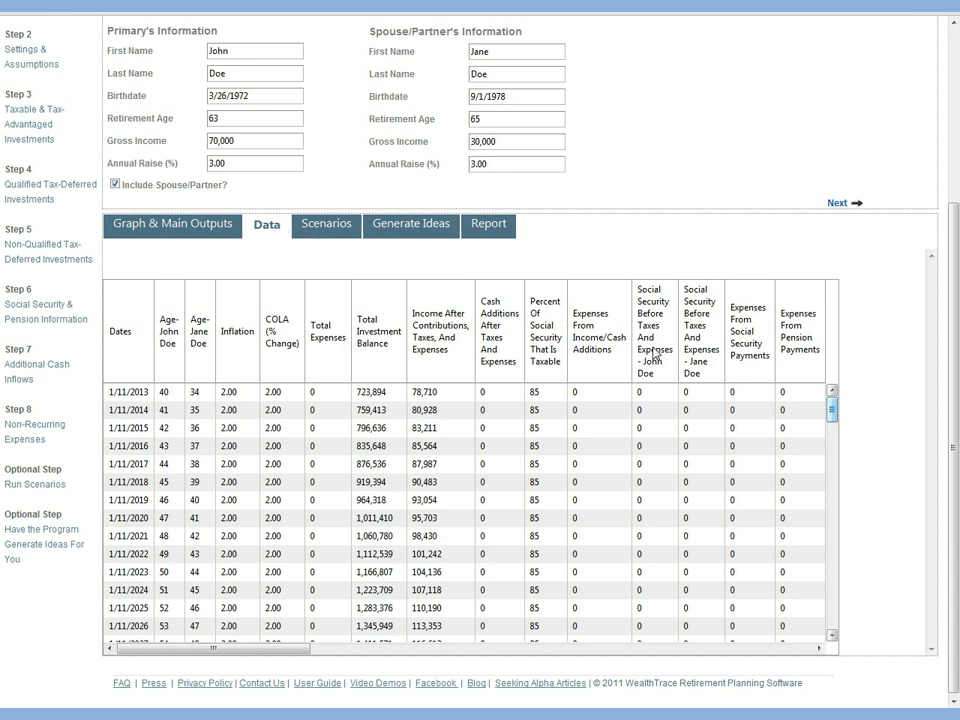
drag(836, 410, 836, 563)
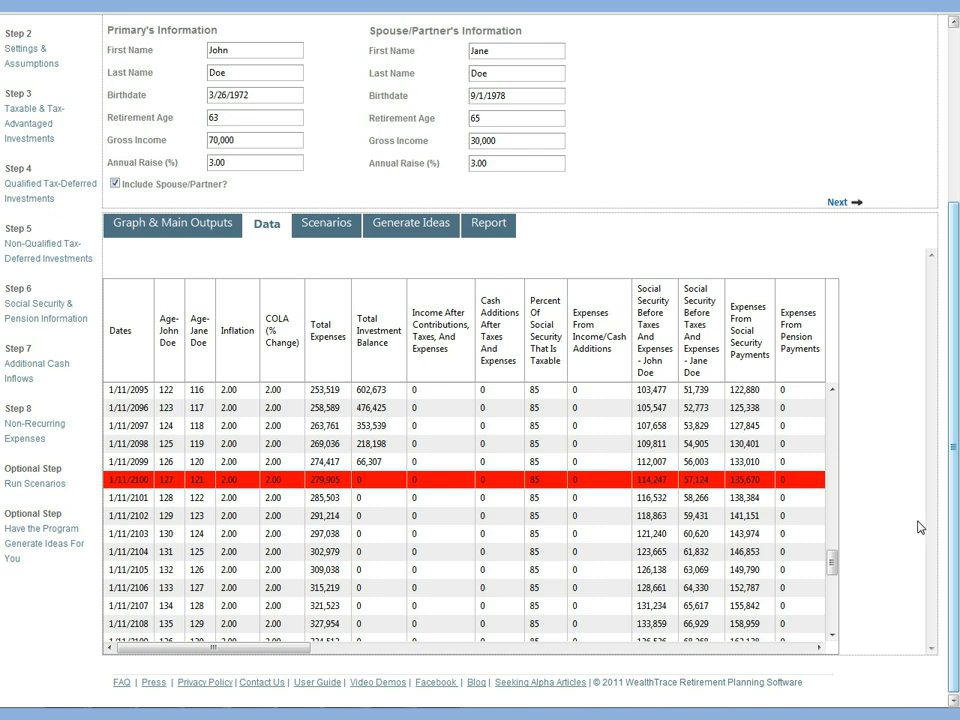
Step: Display the plan's settings, assumptions and taxes, and review the scenario inputs and outputs
scroll(660, 375, up, 3)
click(335, 160)
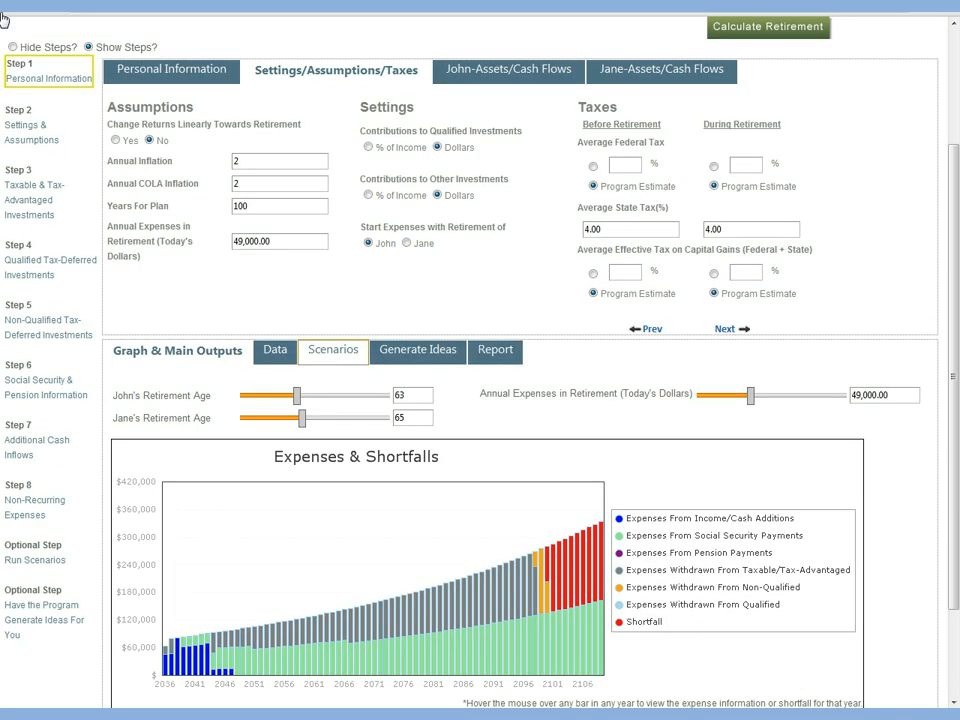
click(343, 356)
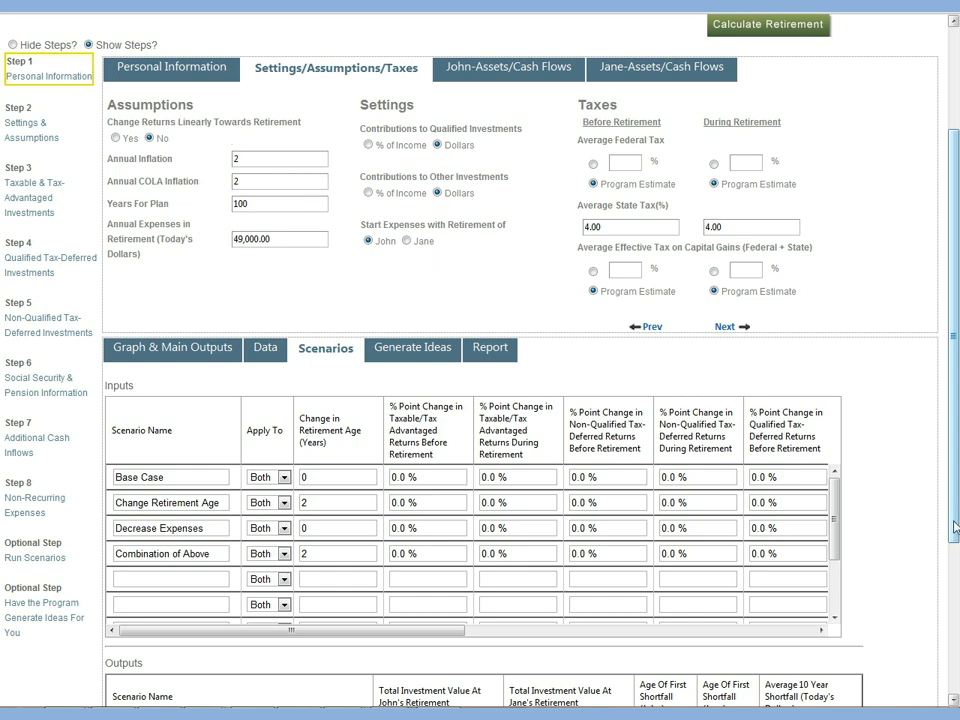
scroll(955, 527, down, 3)
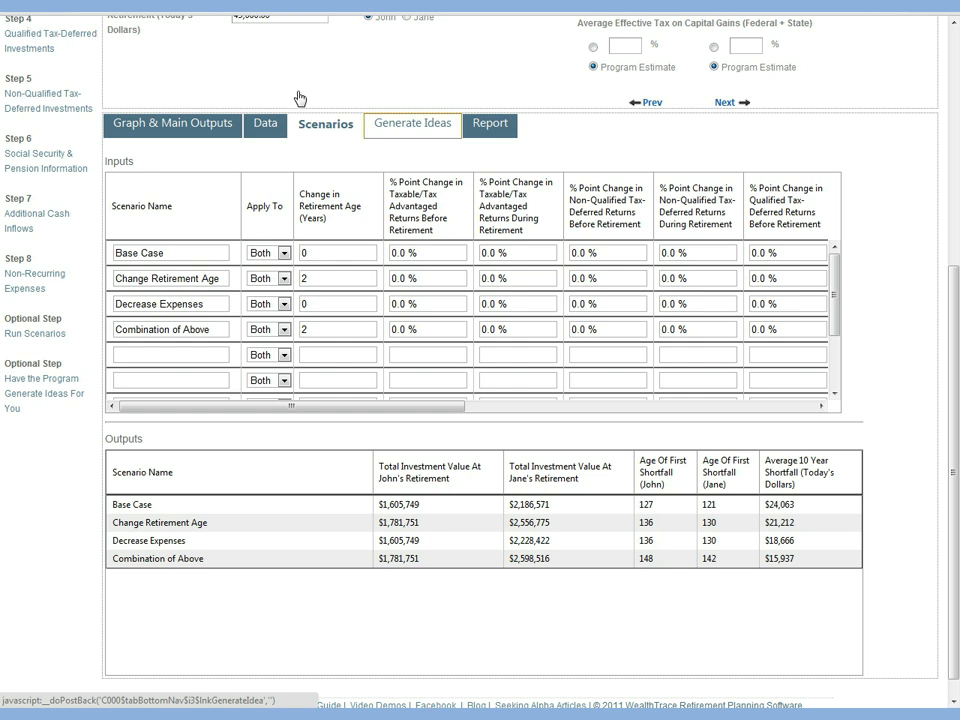
Step: Generate ideas for the plan and examine the impact of changing the primary user's retirement age
click(418, 130)
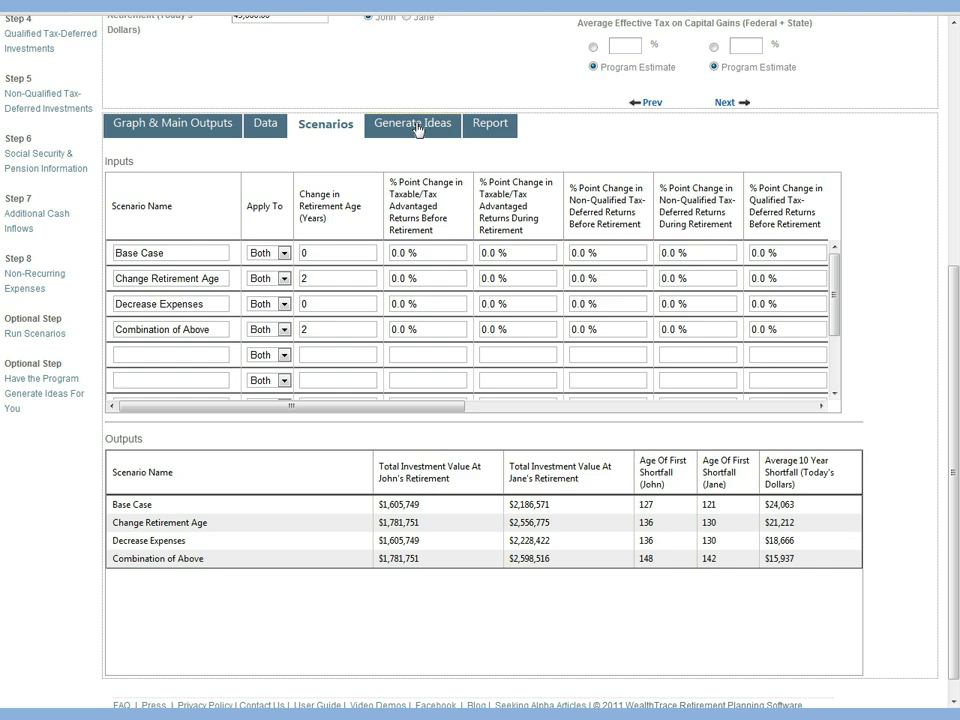
click(417, 126)
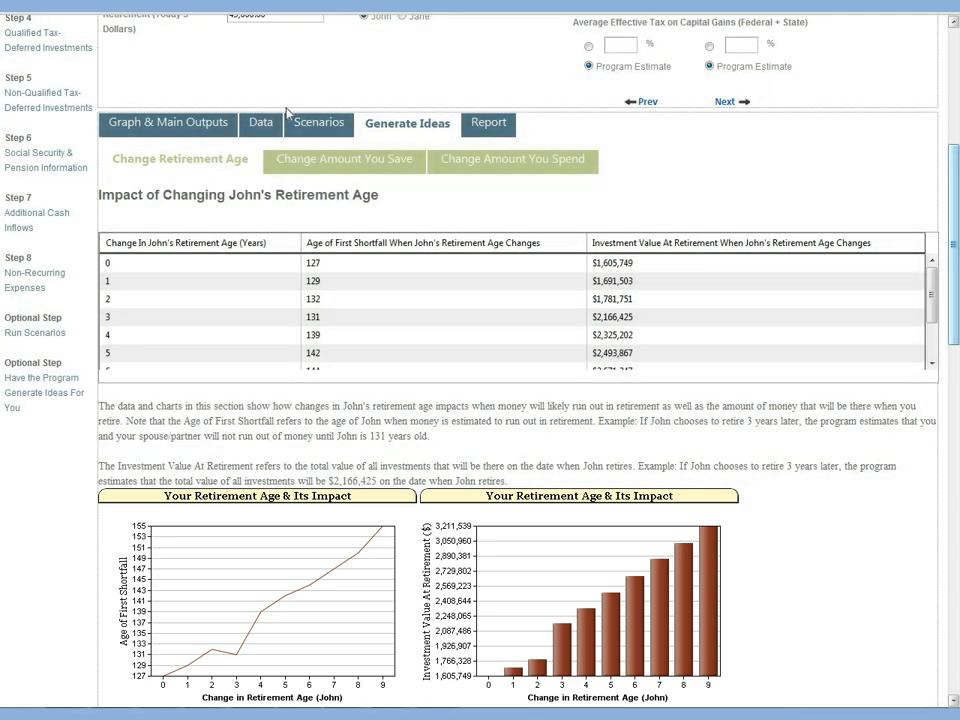
drag(954, 336, 954, 684)
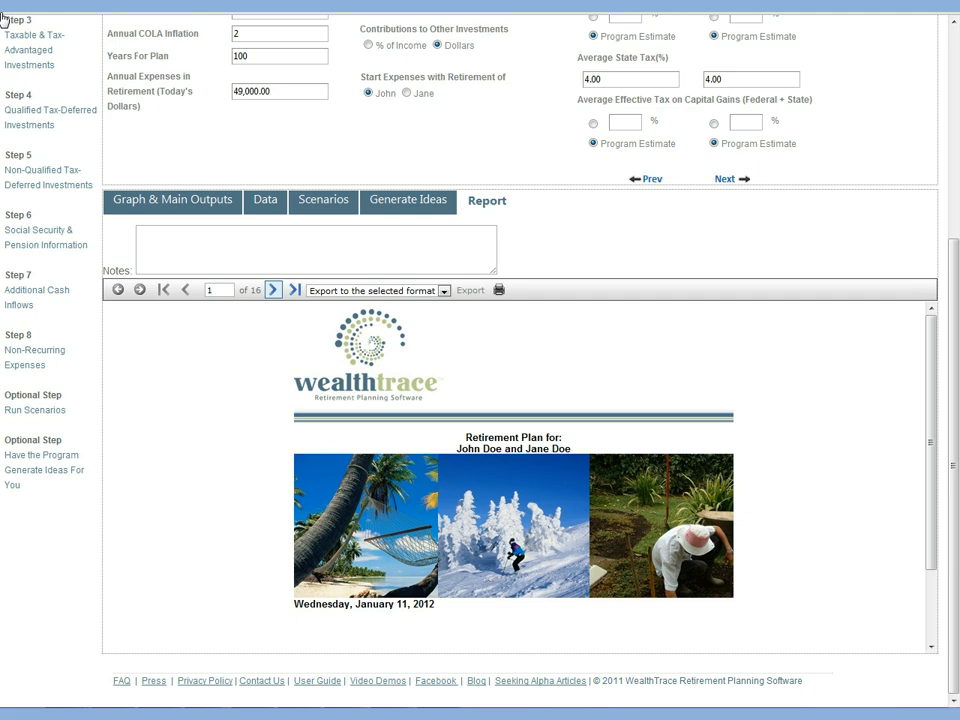
Step: Page through the retirement plan report from the cover page to the Summary of Retirement Situation on page 16
click(274, 290)
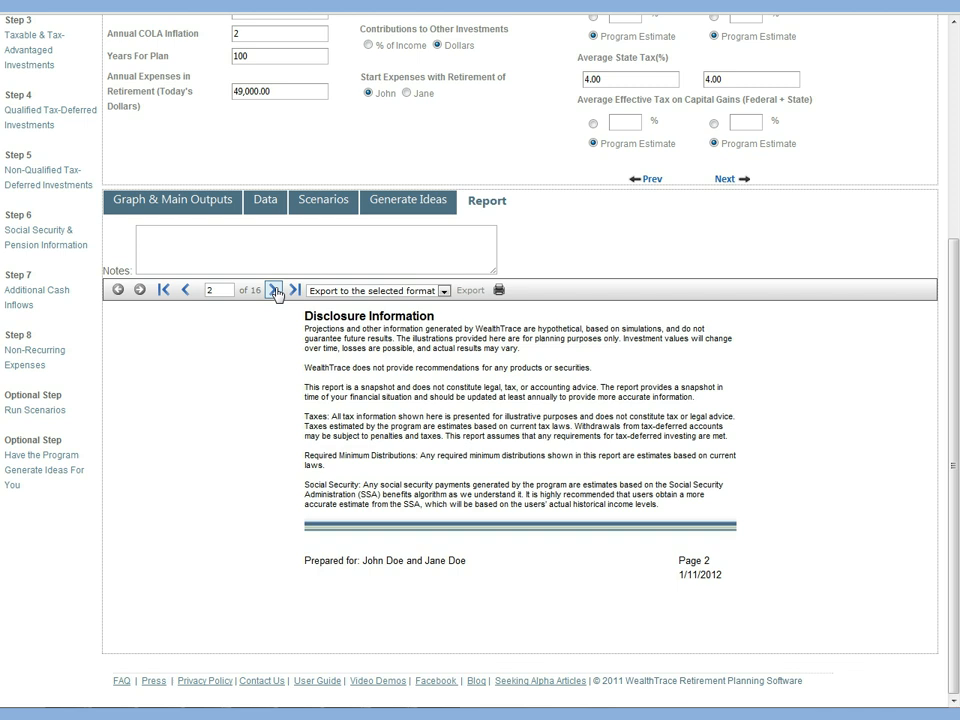
click(274, 290)
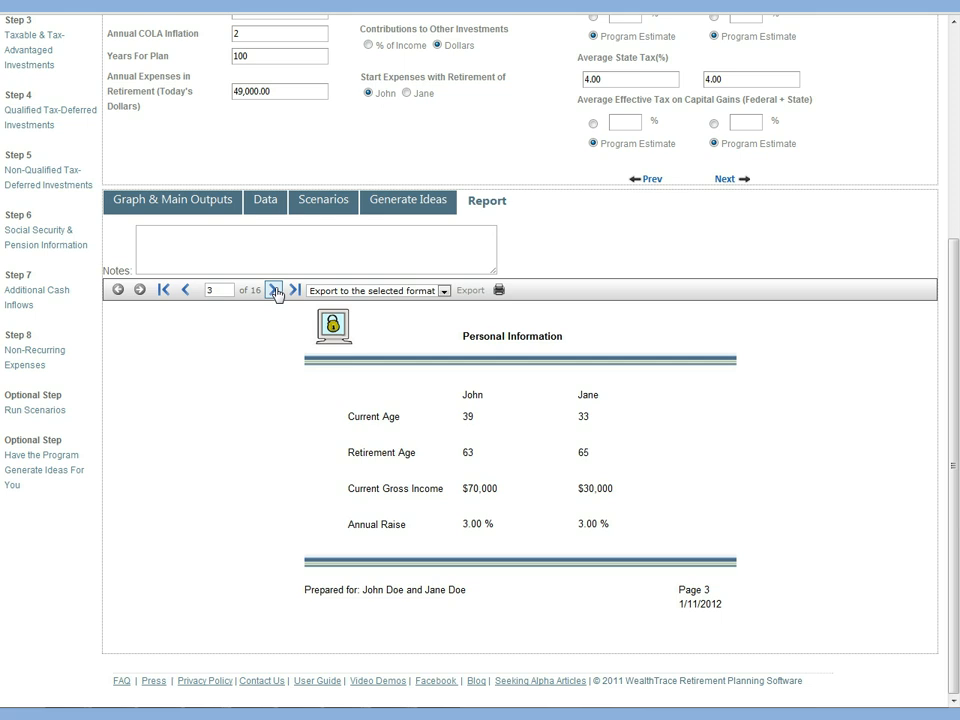
click(274, 290)
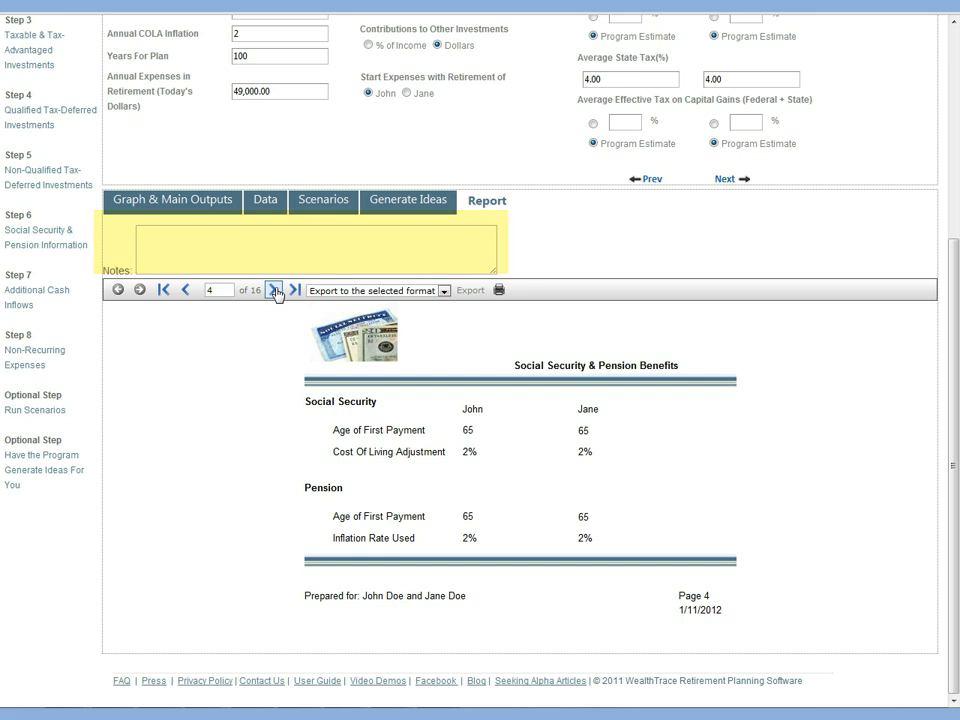
click(274, 290)
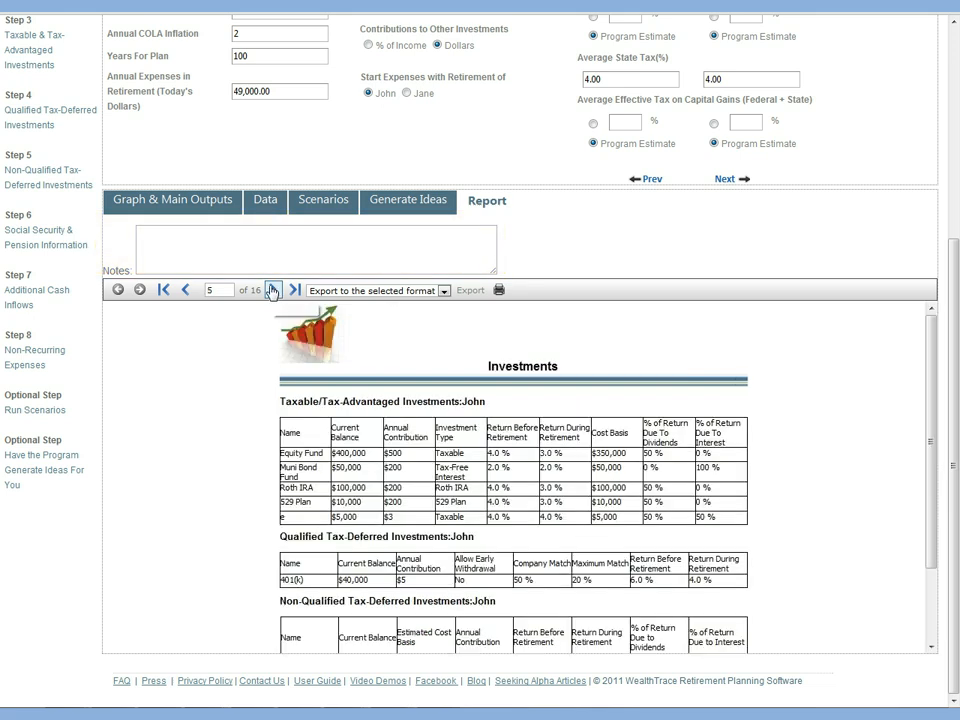
click(272, 290)
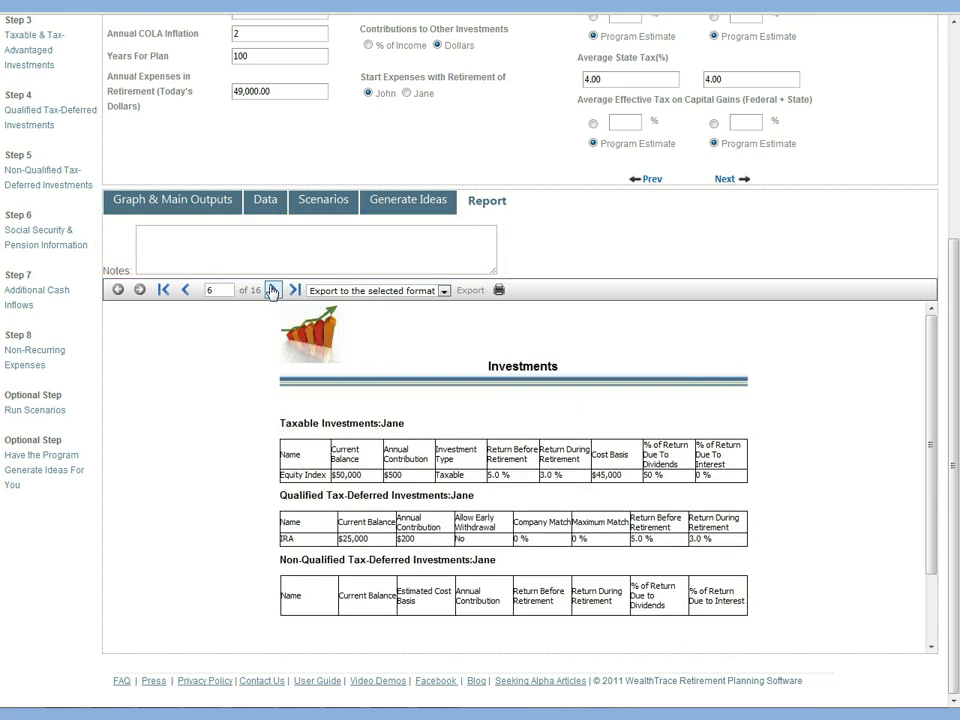
click(272, 290)
click(272, 290)
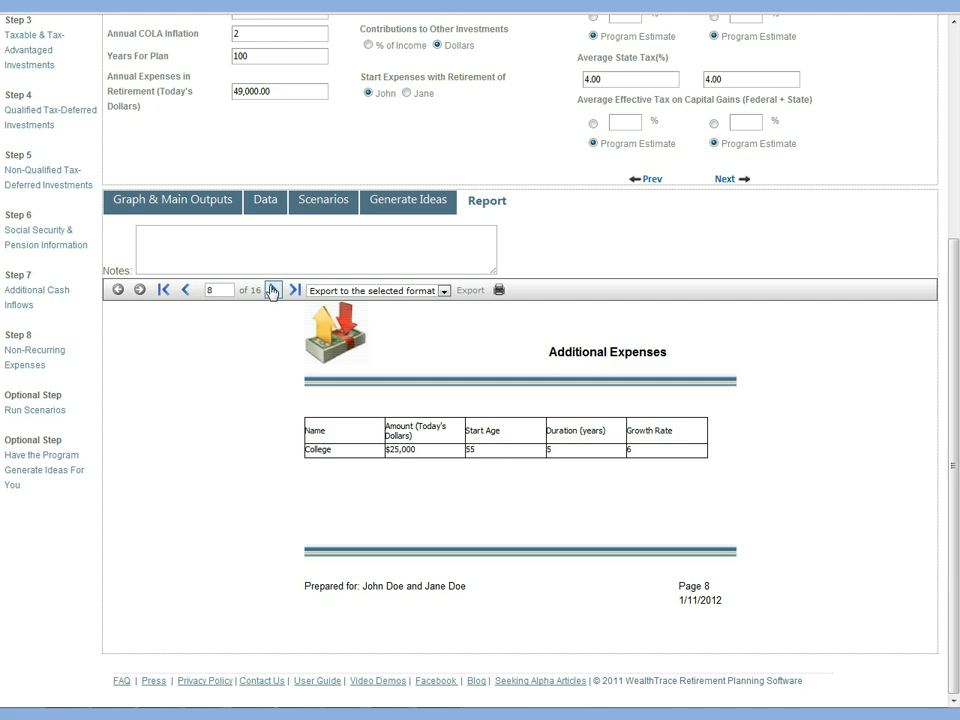
click(272, 290)
click(272, 290)
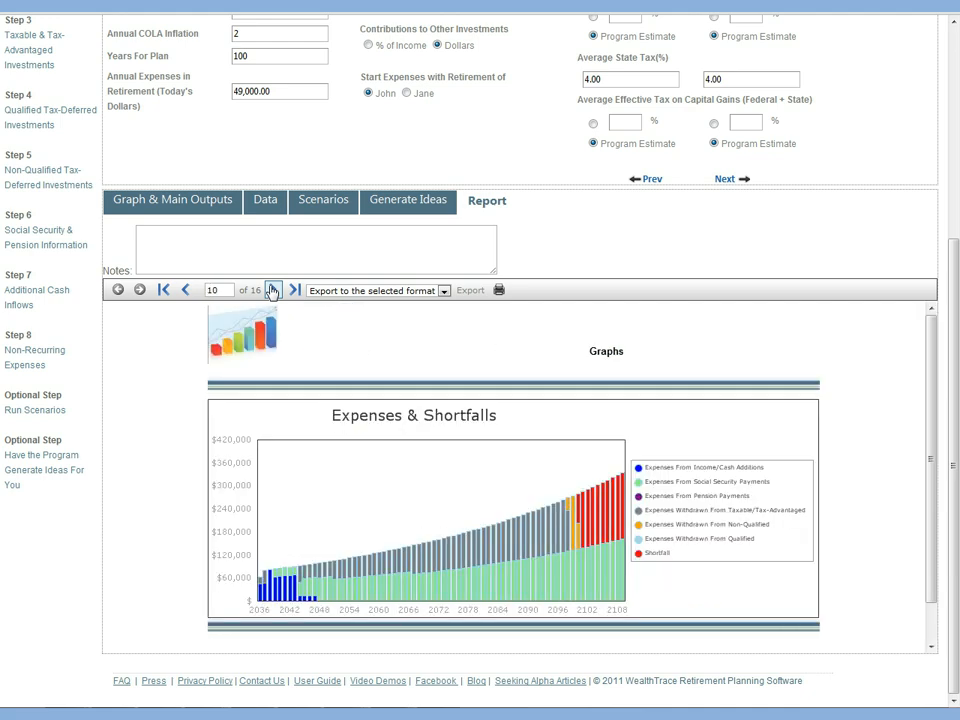
click(272, 290)
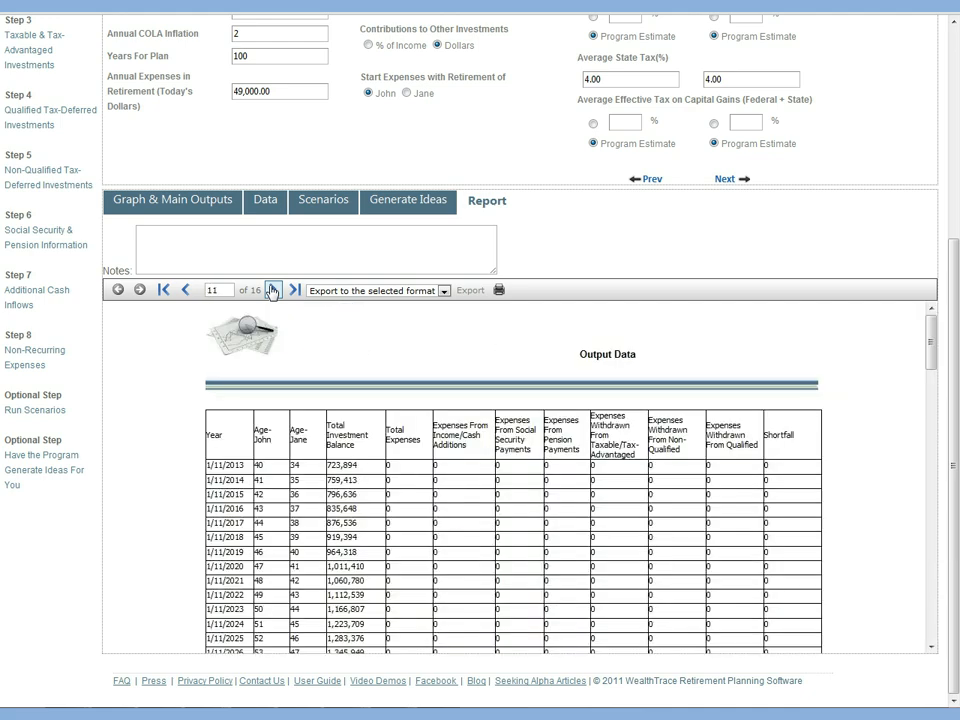
click(272, 290)
click(272, 290)
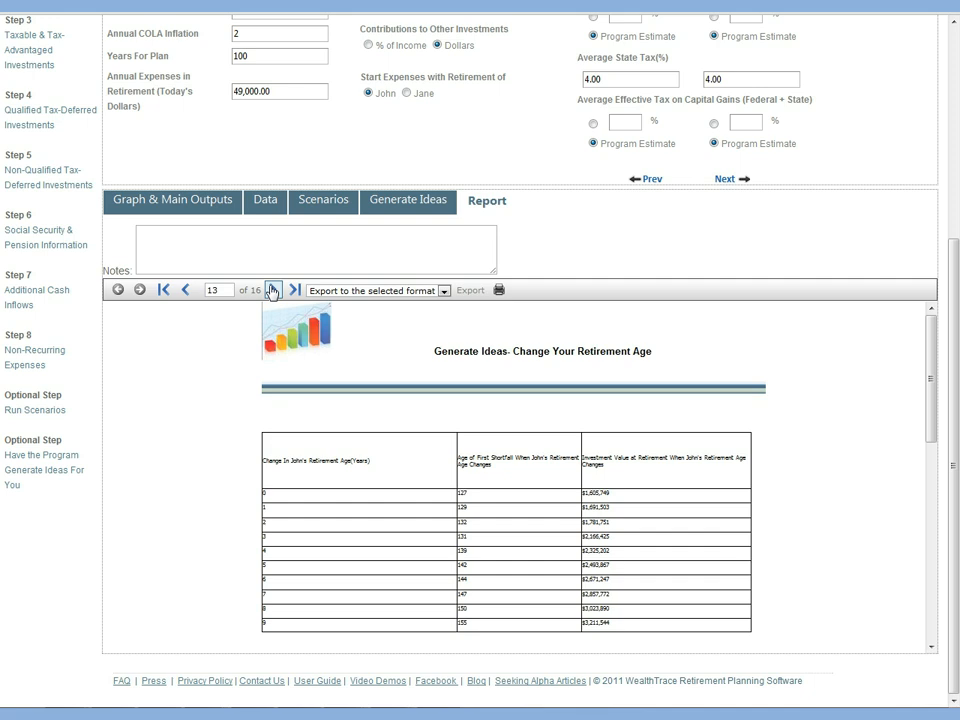
click(272, 290)
click(272, 290)
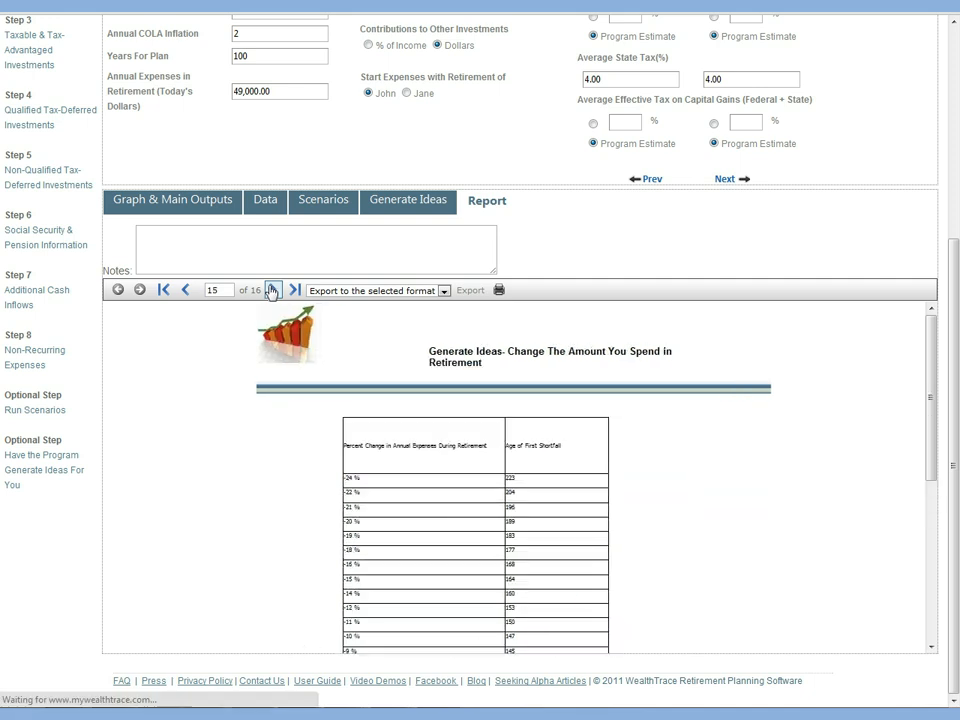
click(271, 290)
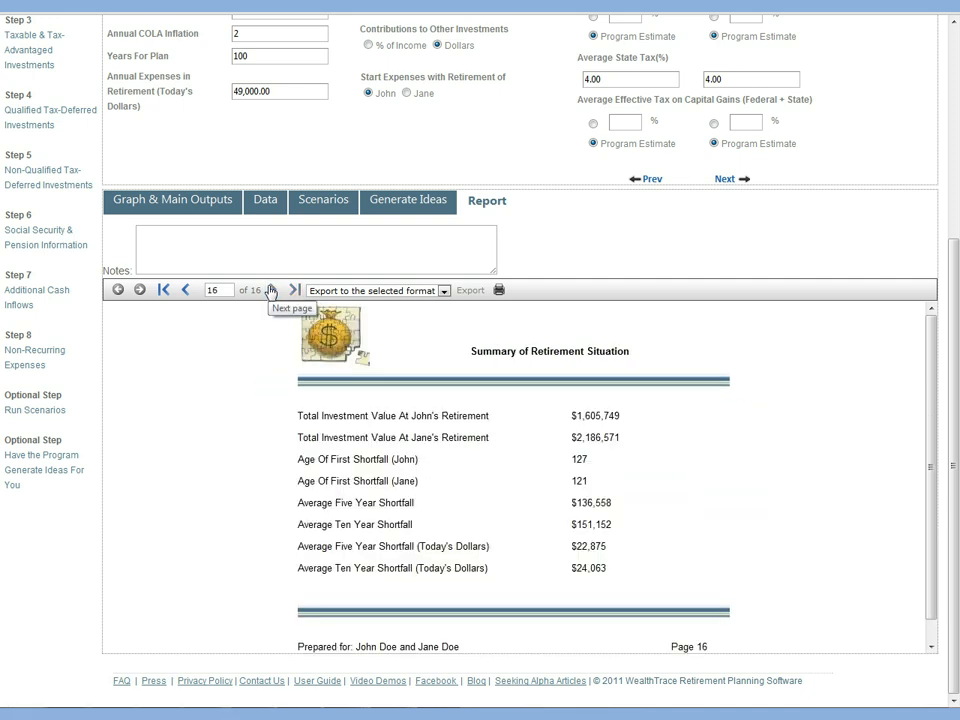